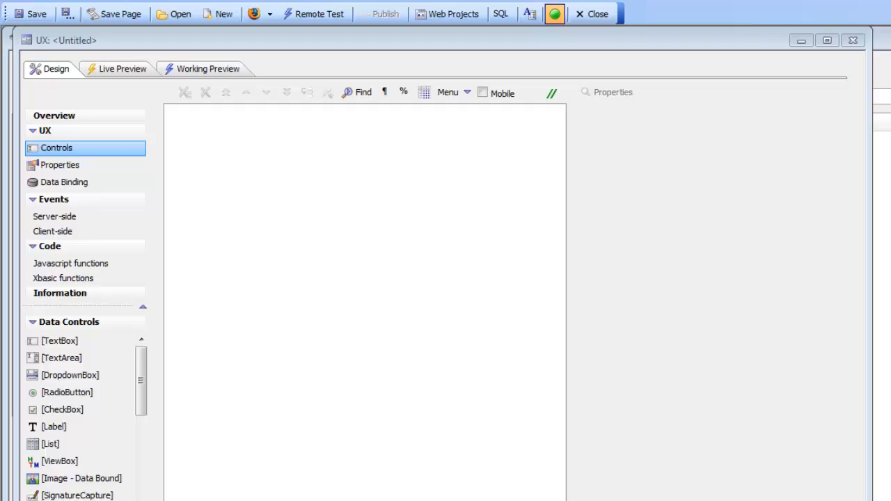
Step: Add a single new ViewBox data control to the empty UX component, keeping the default name and settings
double_click(62, 463)
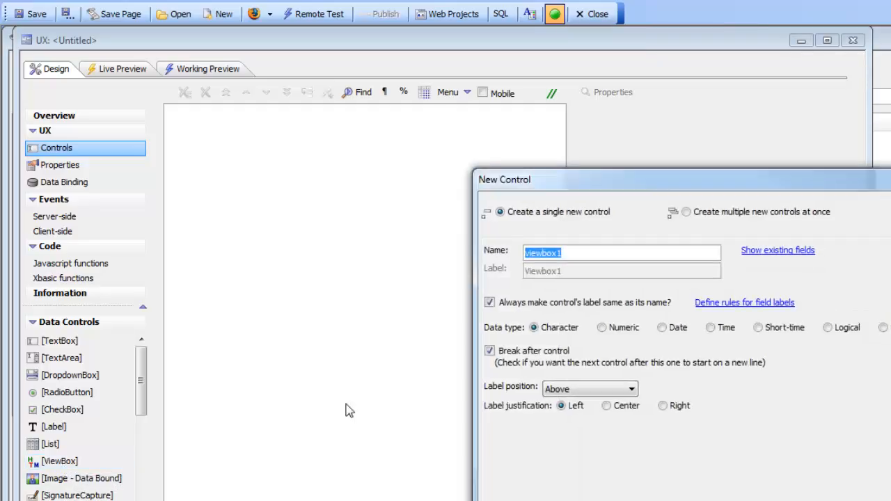
drag(643, 184, 354, 111)
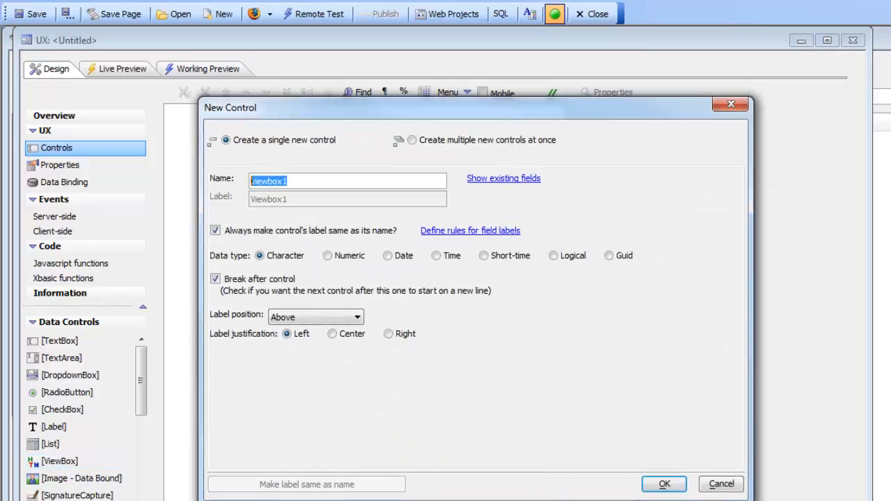
click(661, 485)
Step: Open the ViewBox's properties builder and set the ViewBox type in its data source to Data
double_click(611, 363)
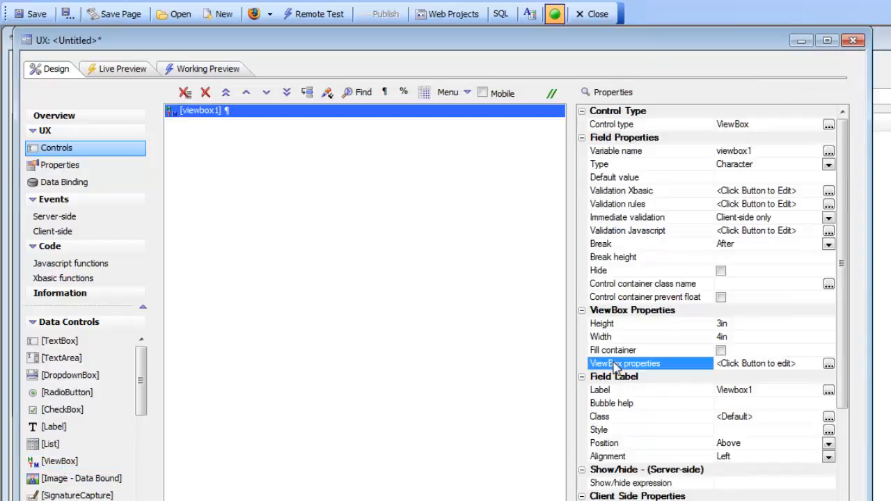
click(191, 134)
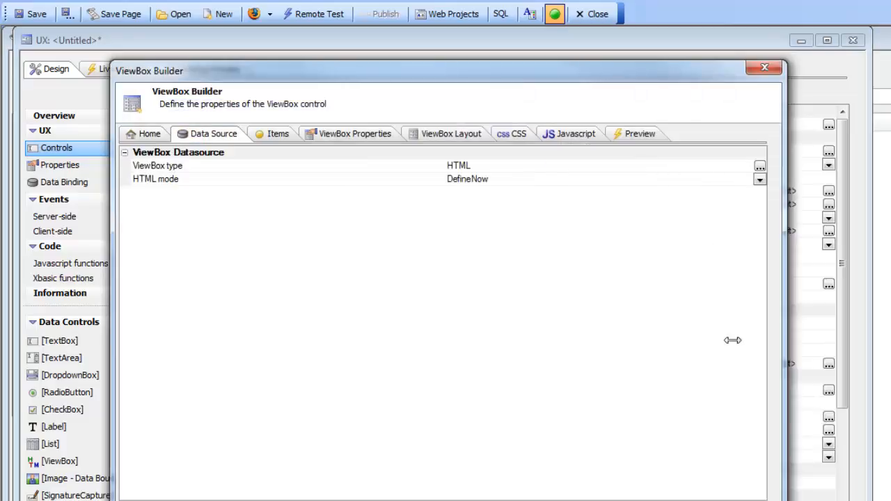
double_click(375, 168)
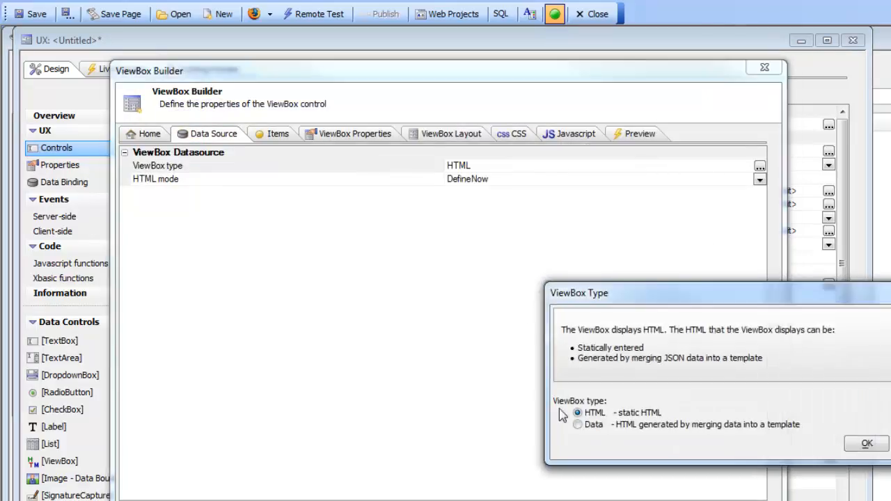
click(578, 425)
click(857, 449)
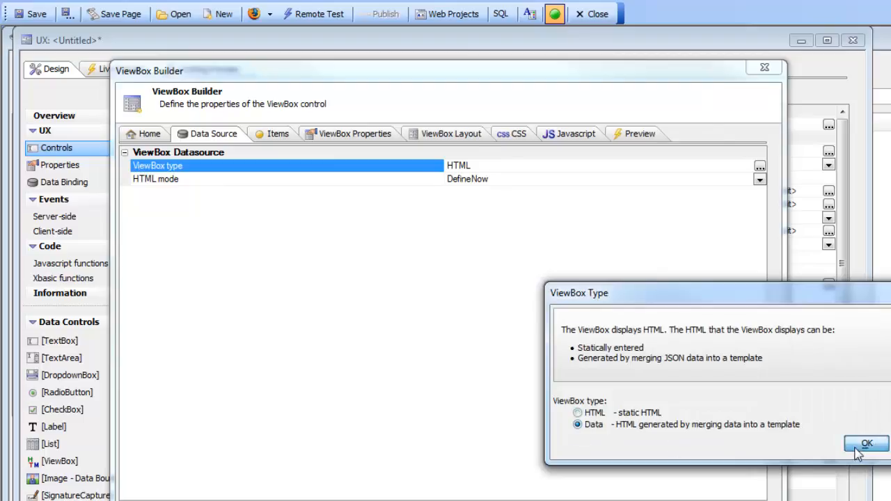
Step: Set the ViewBox's datasource type to Static JSON and fill the JSON with the Menu choices sample data
double_click(273, 195)
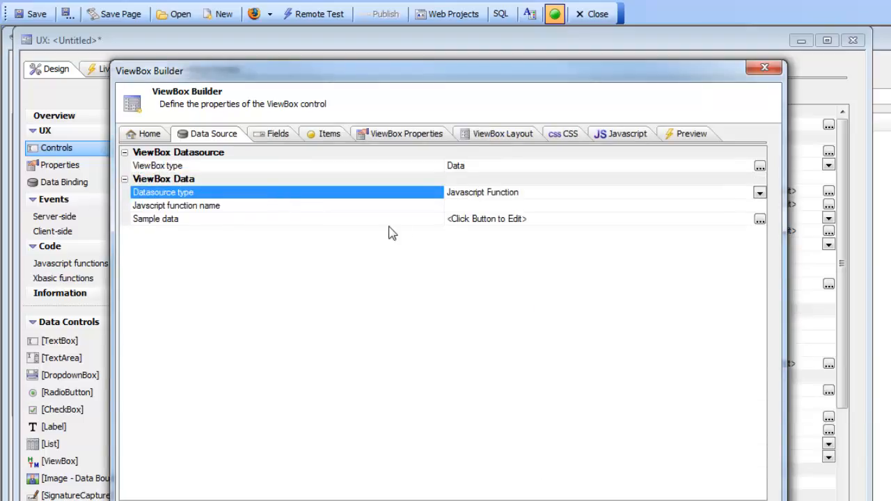
double_click(385, 195)
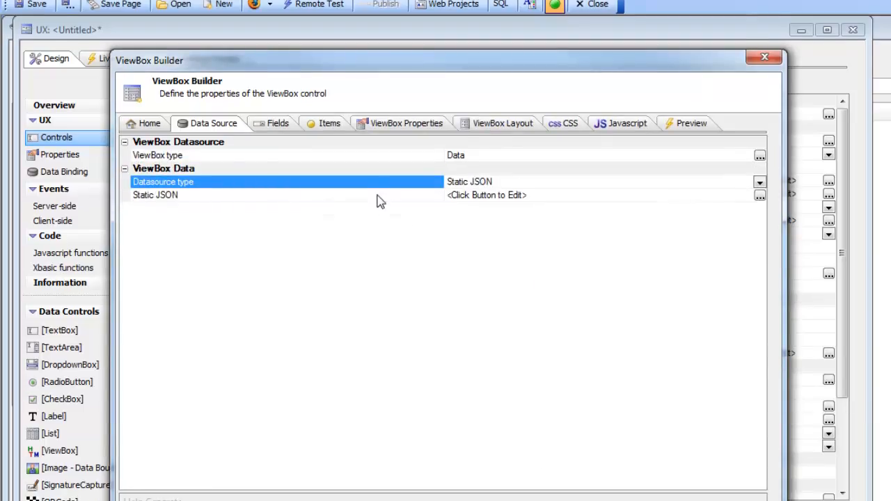
double_click(378, 206)
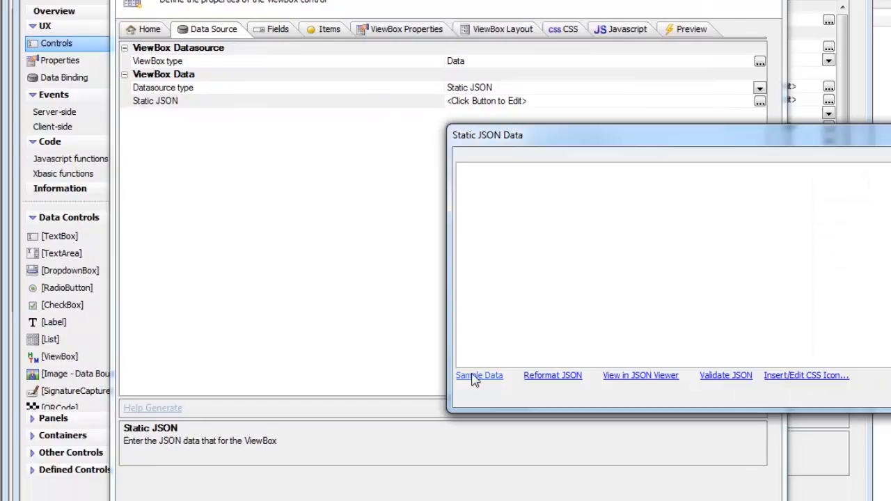
click(472, 376)
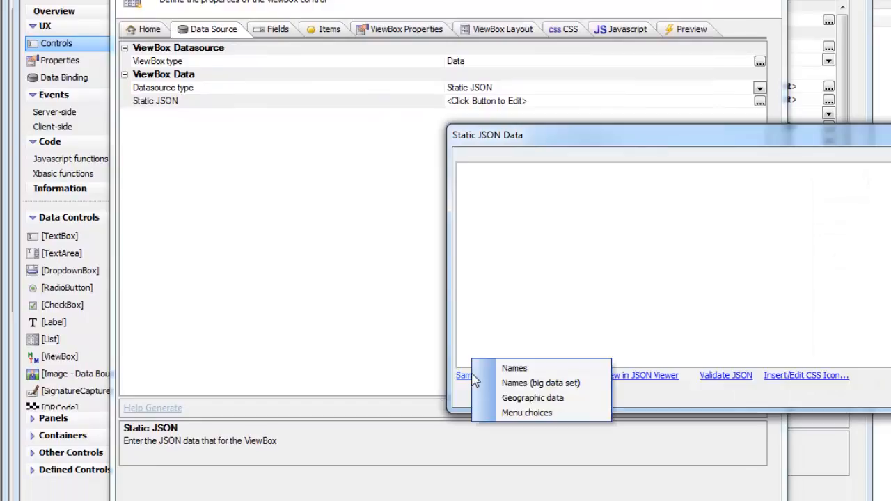
click(525, 411)
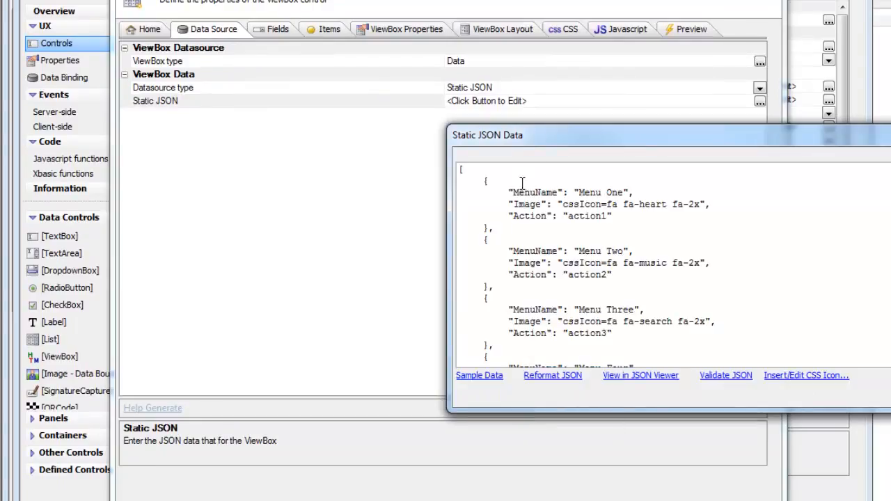
drag(551, 140, 338, 103)
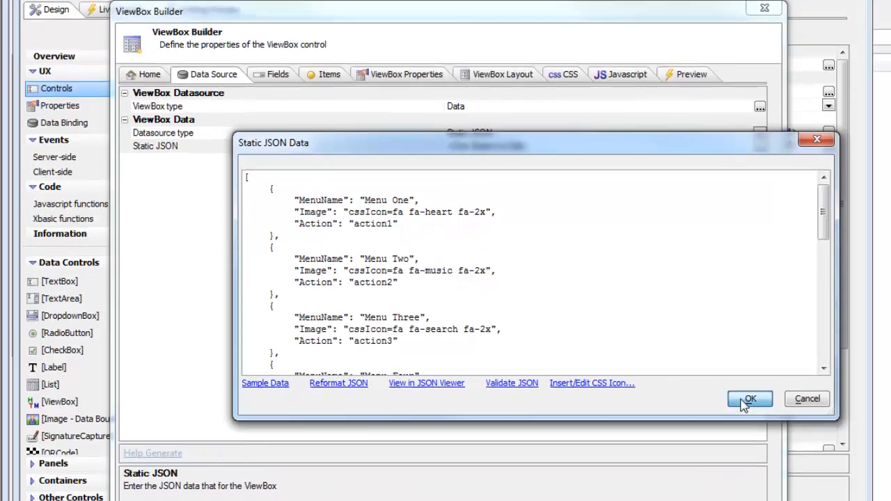
click(746, 399)
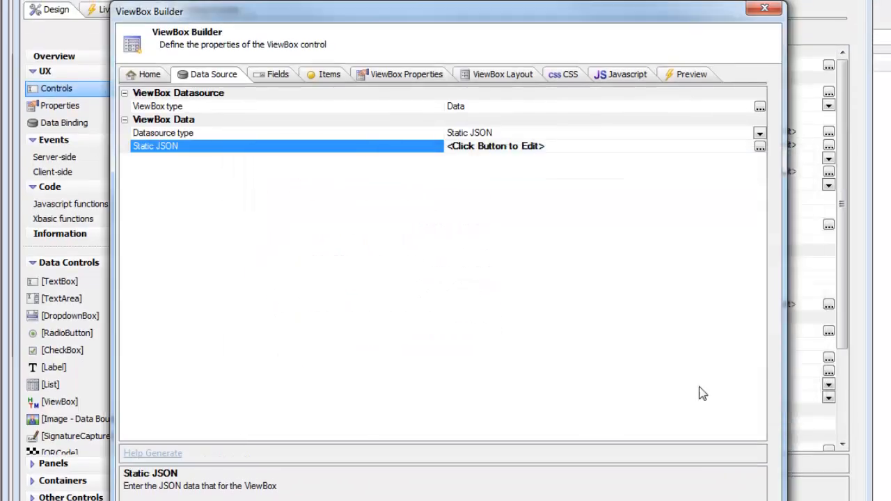
Step: Add Label data controls bound to the MenuName and Image fields to the ViewBox layout
click(480, 82)
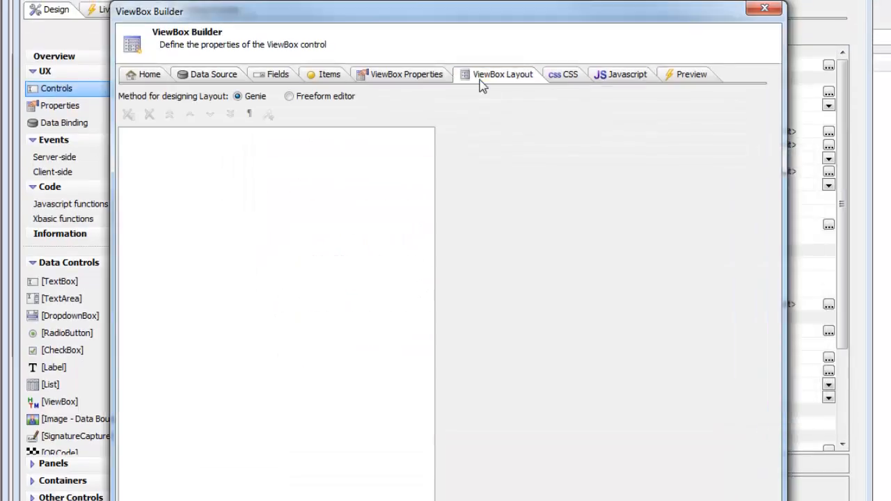
click(268, 114)
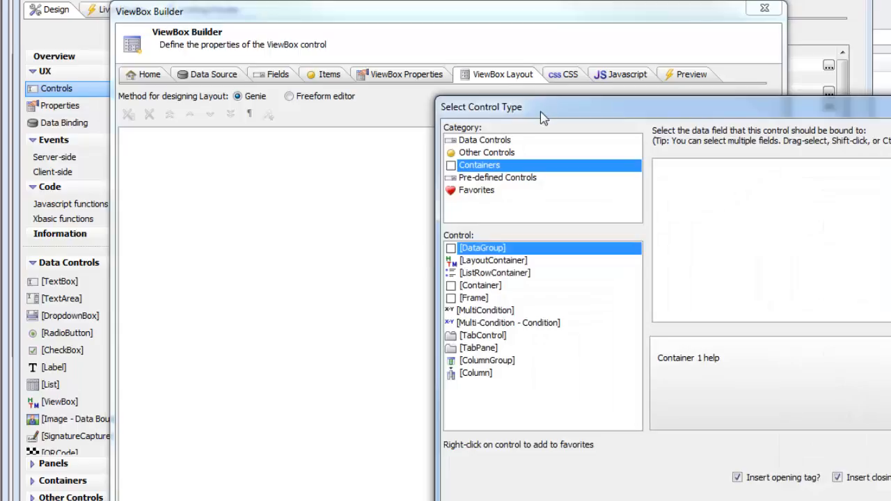
drag(545, 110, 304, 112)
click(245, 146)
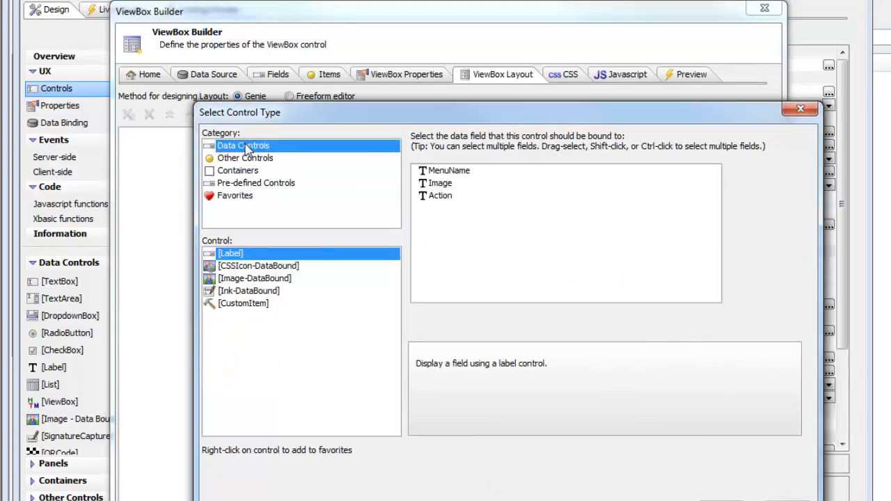
drag(446, 172, 444, 185)
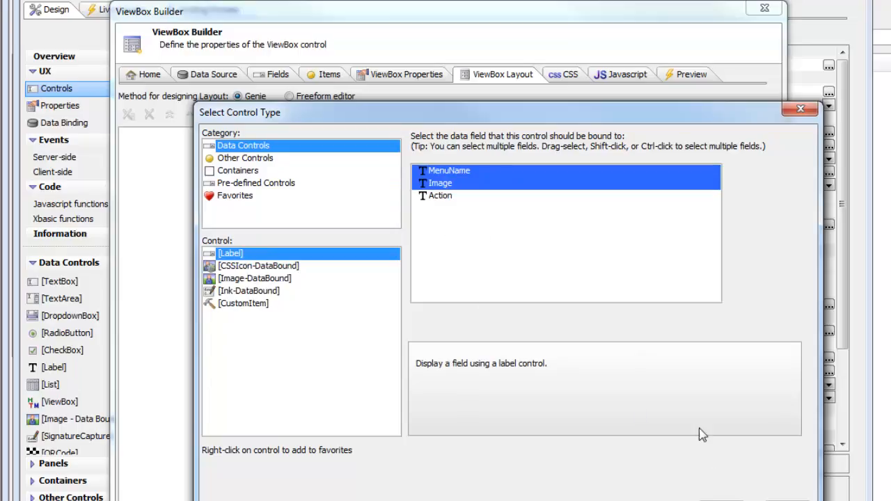
click(722, 500)
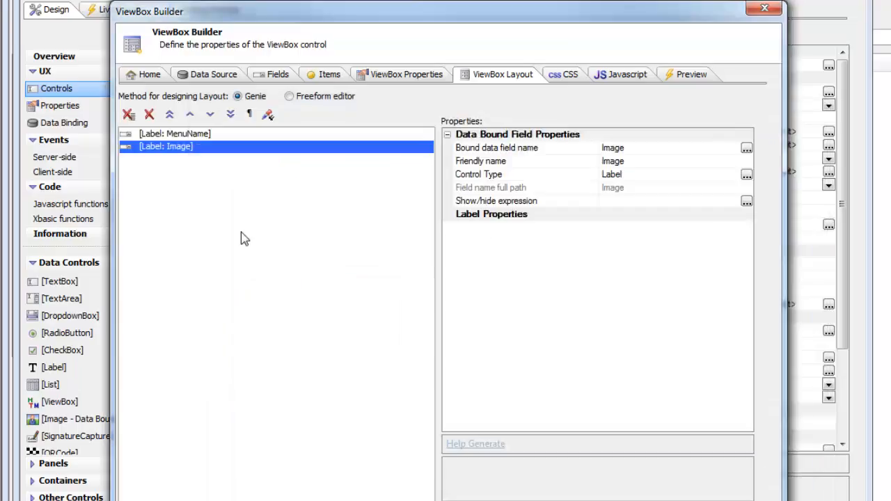
Step: Move the Image item above MenuName in the layout and change its control type to CSSIcon-DataBound
click(190, 114)
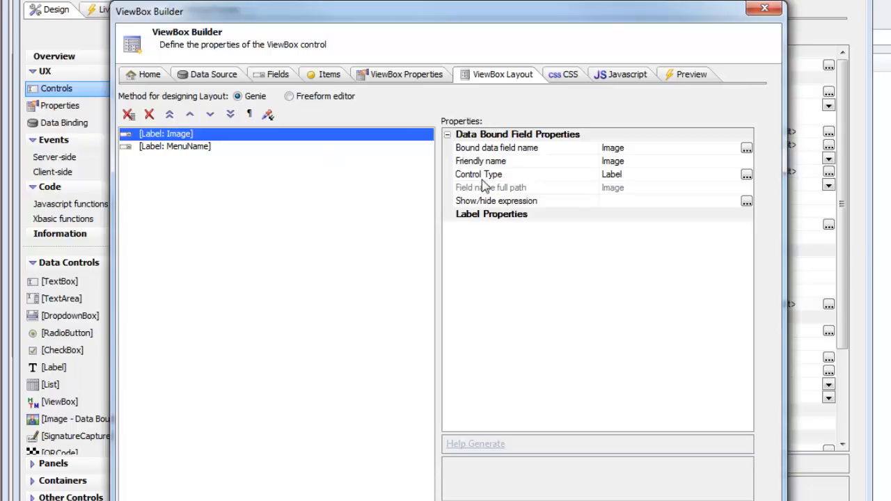
double_click(499, 175)
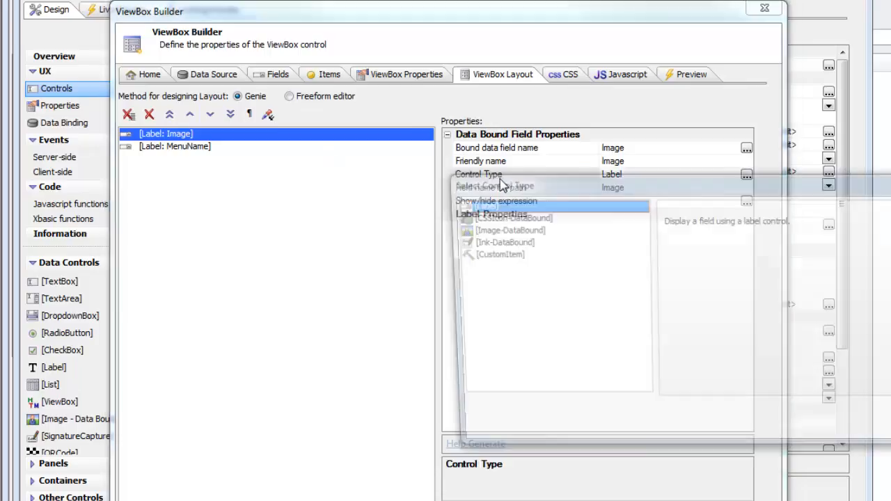
click(487, 217)
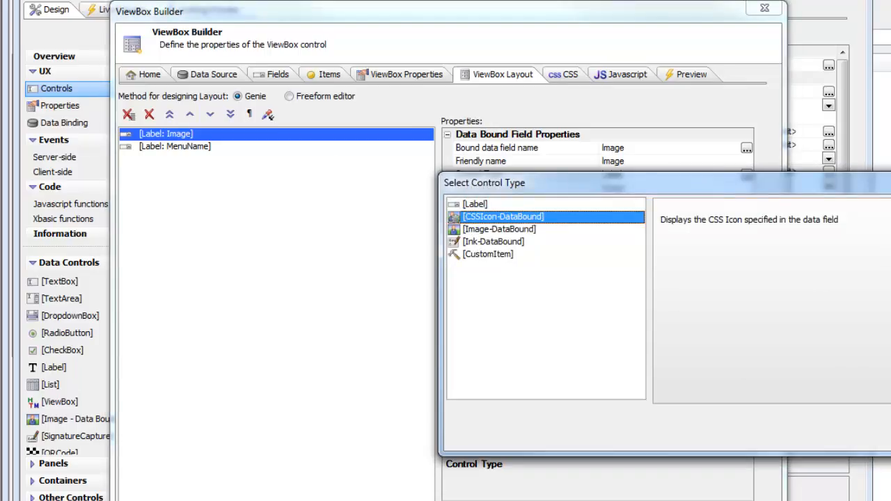
key(Return)
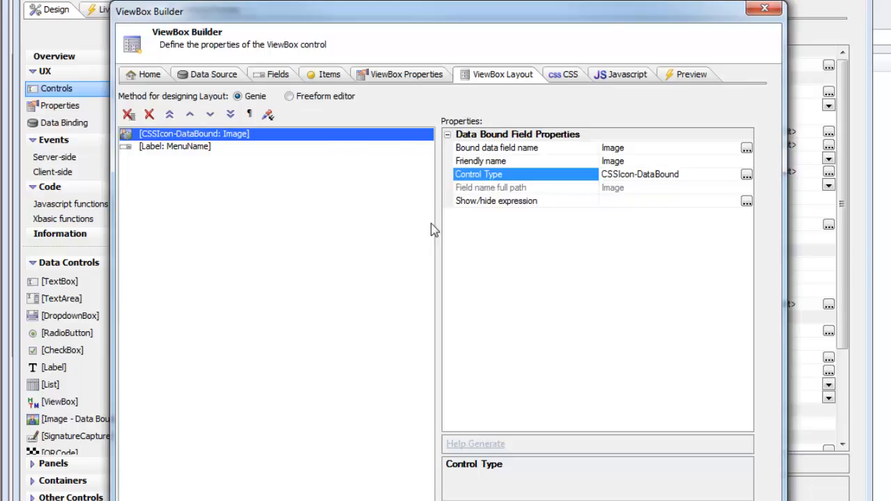
Step: Wrap the Image icon and MenuName label together in a ListRowContainer
shift+click(172, 149)
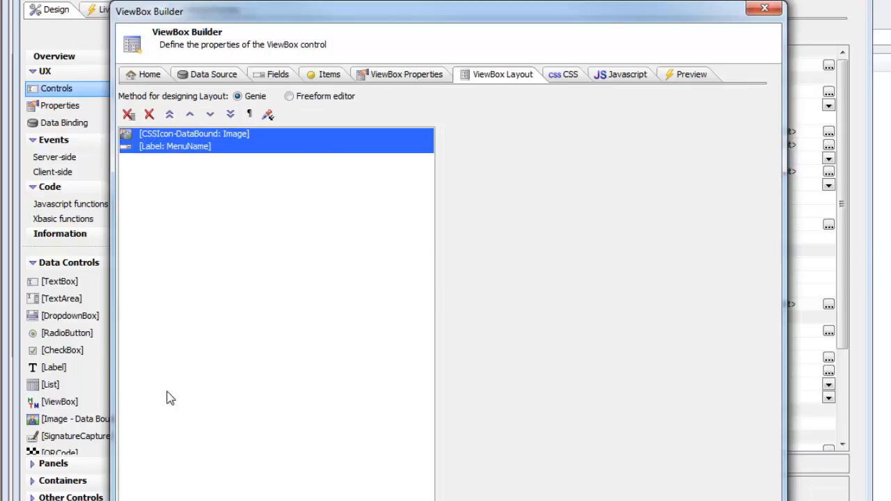
click(128, 114)
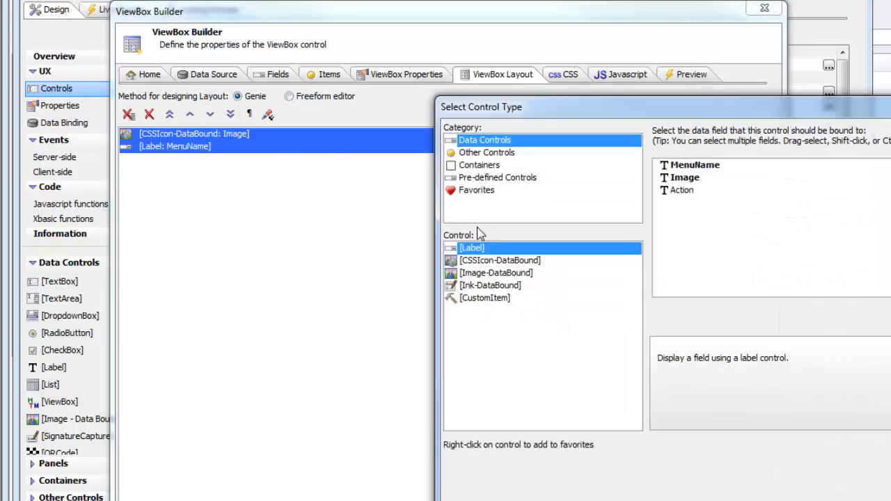
click(480, 165)
click(478, 274)
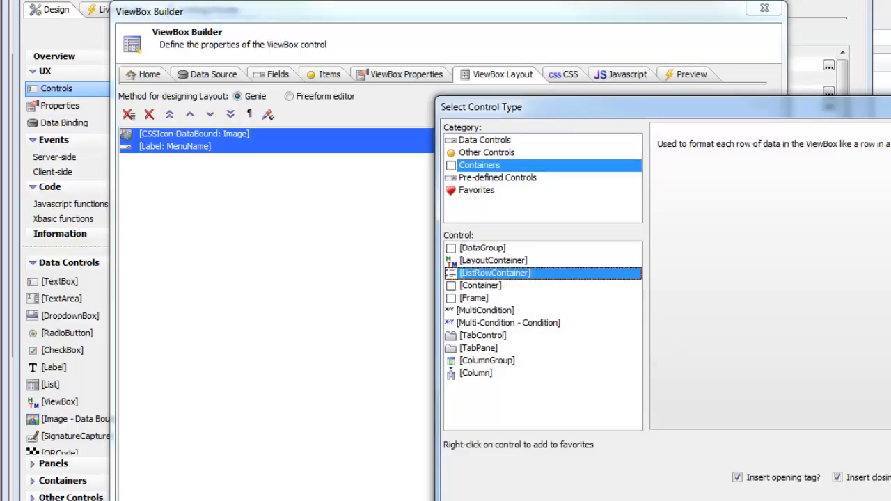
click(835, 500)
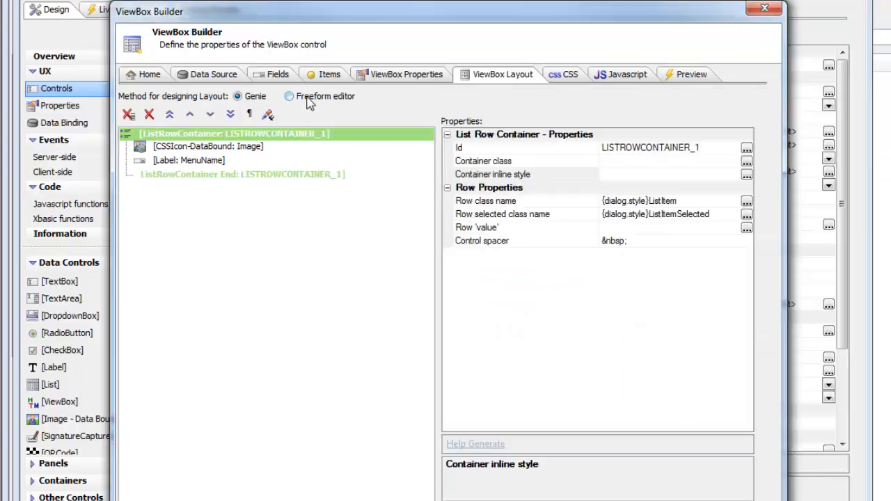
Step: Examine the a5-value attribute in the layout's freeform markup, then return to Genie mode
click(308, 103)
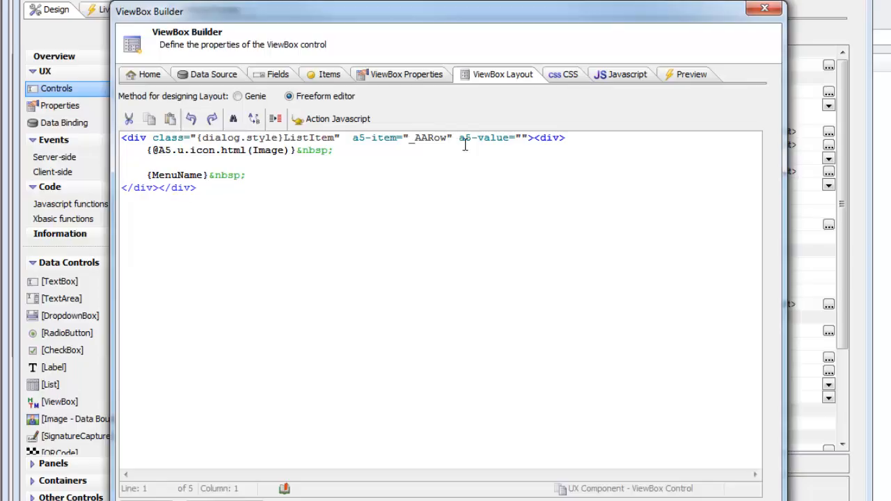
click(523, 137)
click(239, 96)
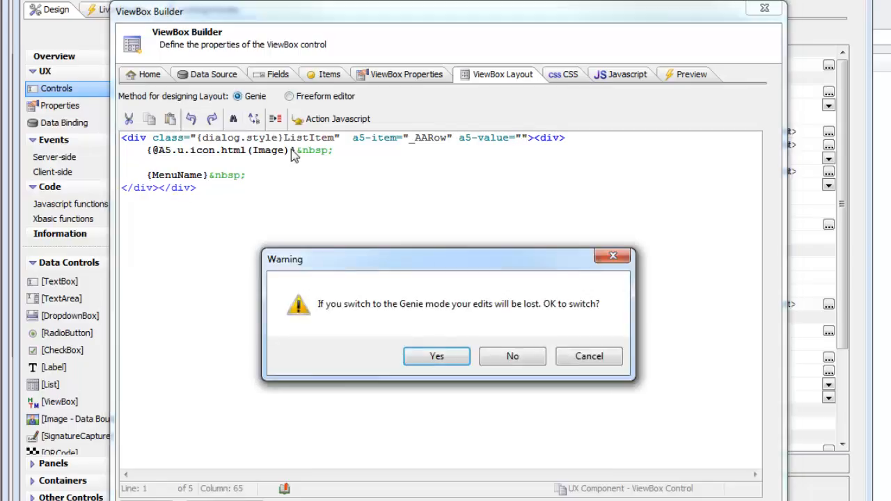
click(424, 410)
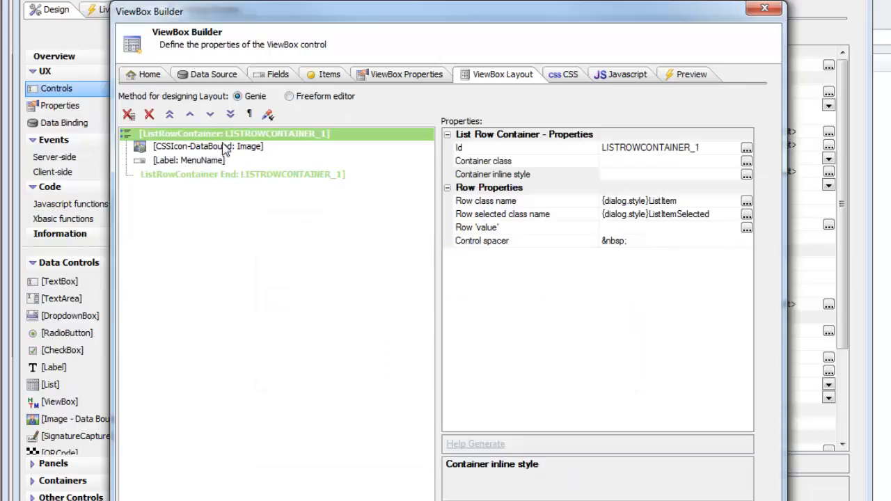
Step: Set the list row container's Row 'value' property to the Action field
click(507, 228)
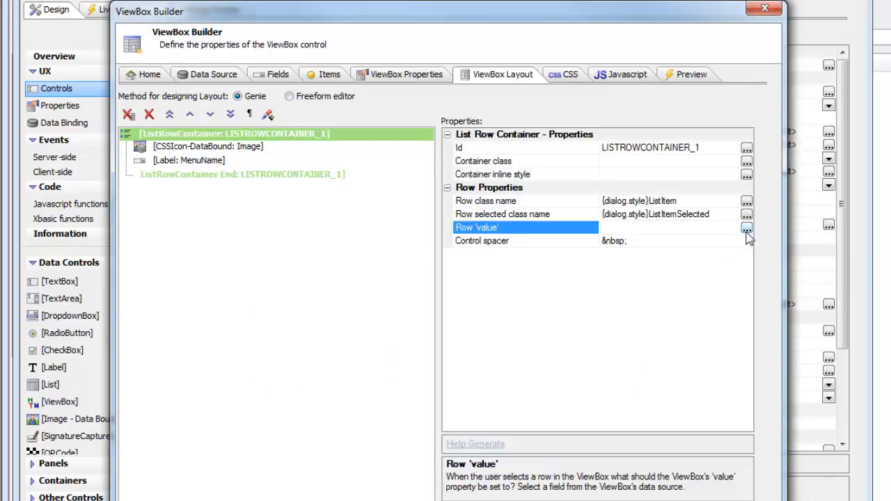
click(746, 228)
click(683, 234)
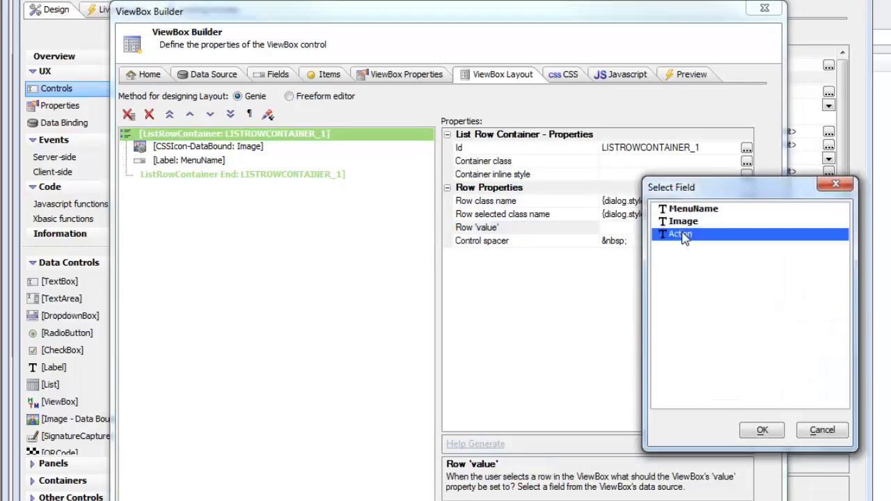
click(761, 430)
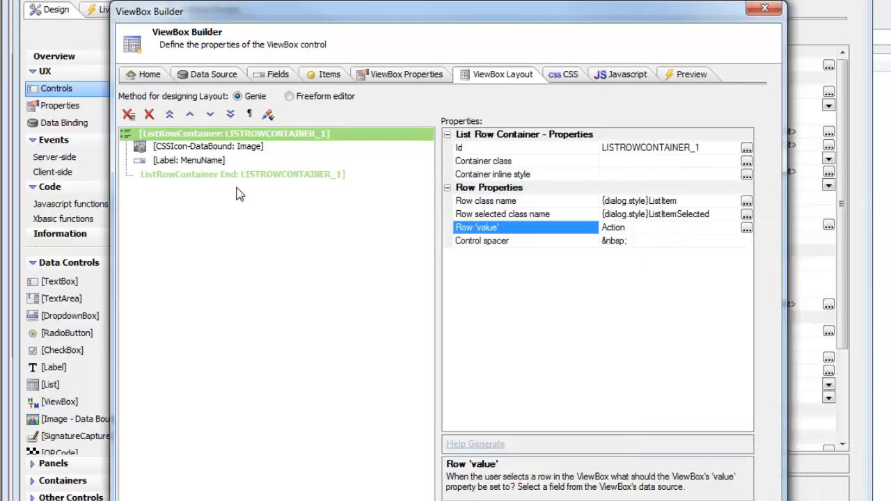
click(315, 98)
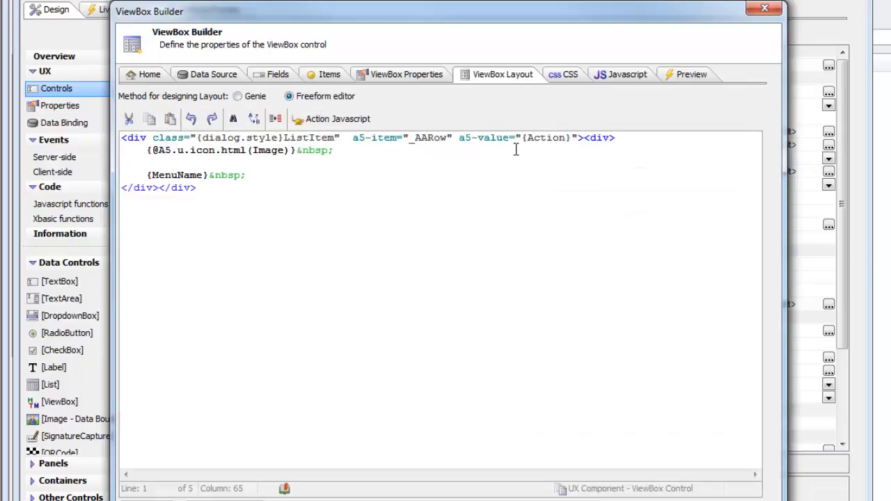
drag(524, 138, 571, 138)
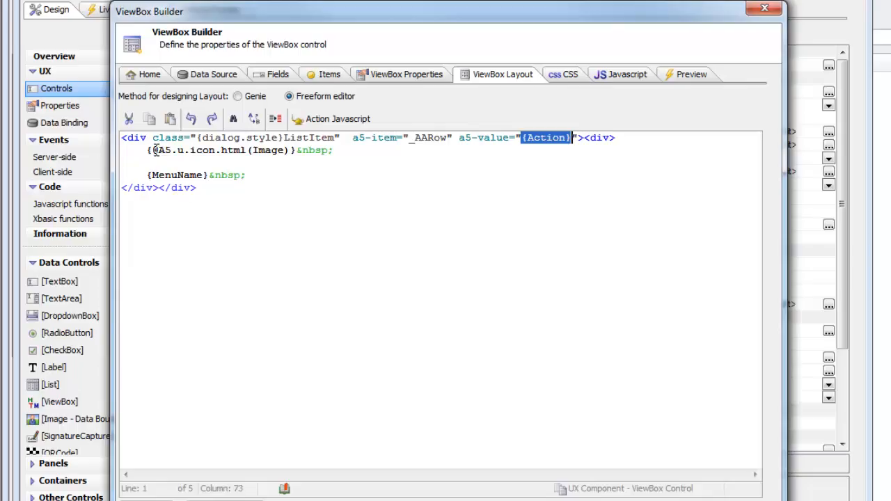
drag(155, 149, 249, 156)
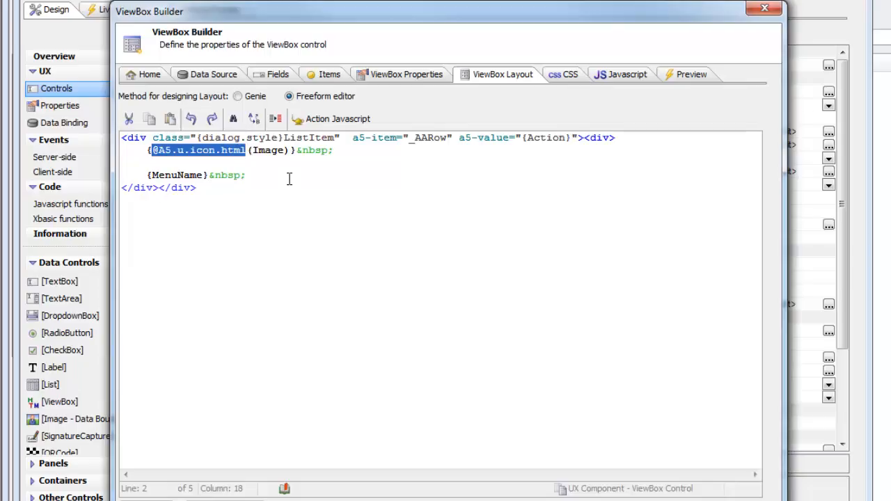
click(151, 151)
drag(153, 151, 249, 151)
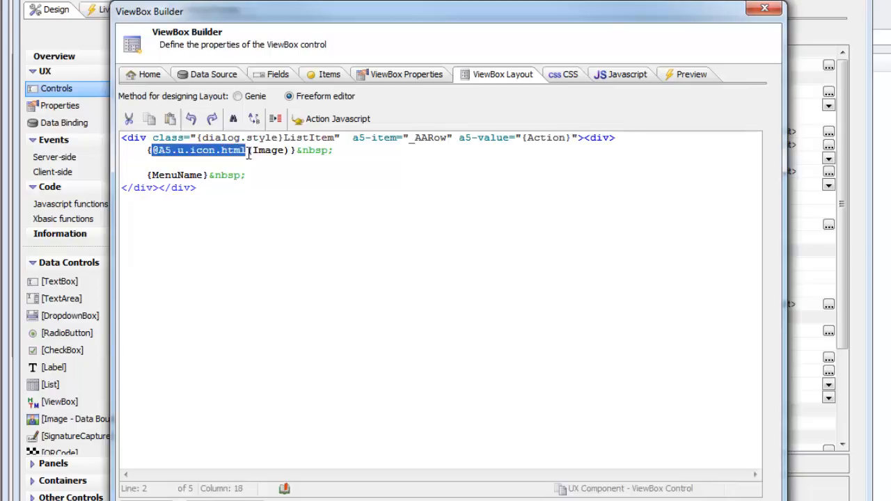
click(247, 96)
click(431, 355)
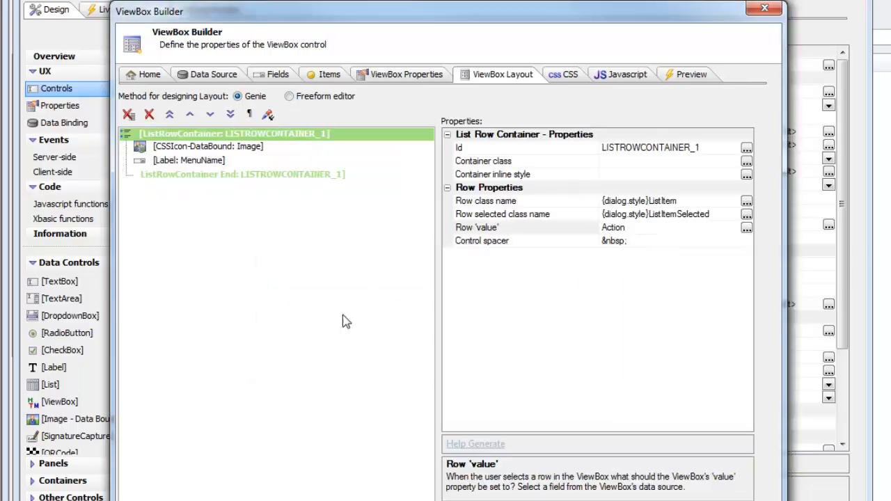
Step: Add an onClick event to the _AARow item with the code alert('you clicked on: ' + v), and accept the ViewBox definition
click(209, 147)
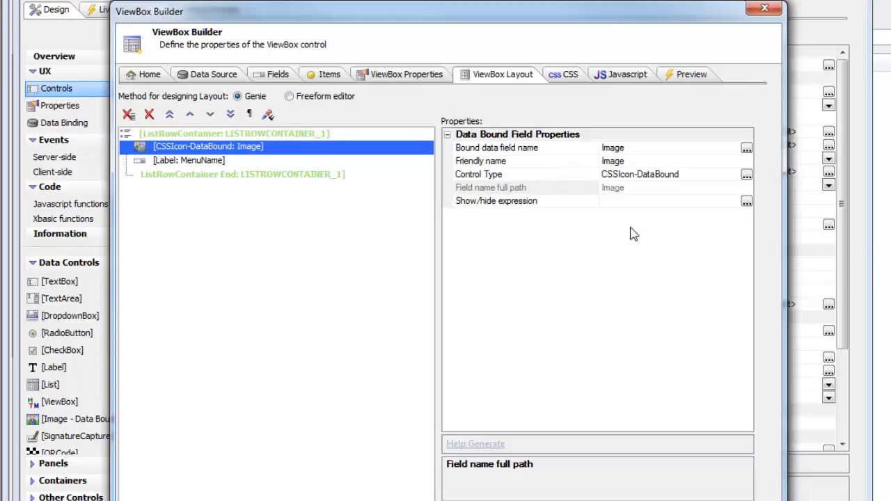
click(326, 76)
click(144, 96)
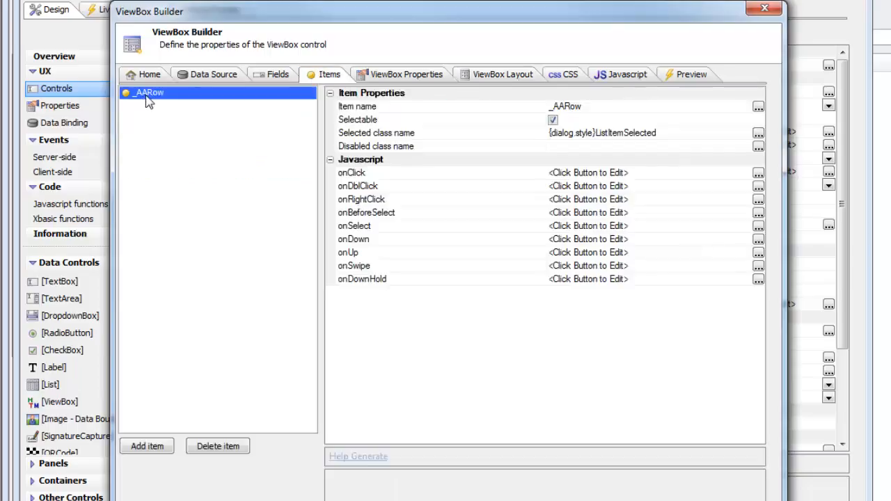
double_click(348, 173)
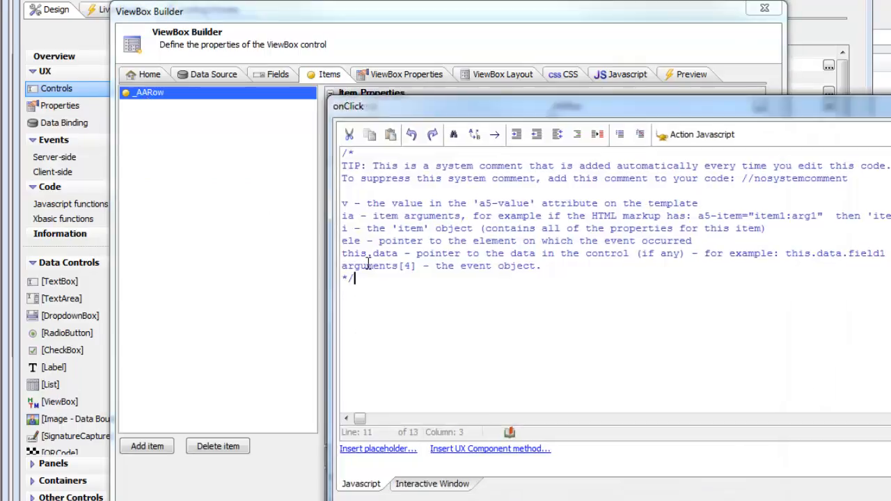
text(alert('you clicked on)
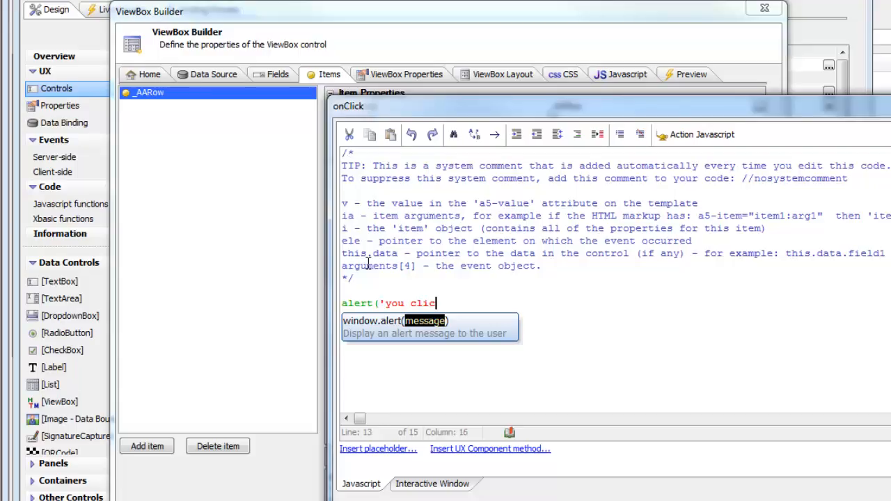
key(BackSpace)
key(BackSpace)
text(: ' + v)
key(BackSpace)
text(v)
key(BackSpace)
text(v)
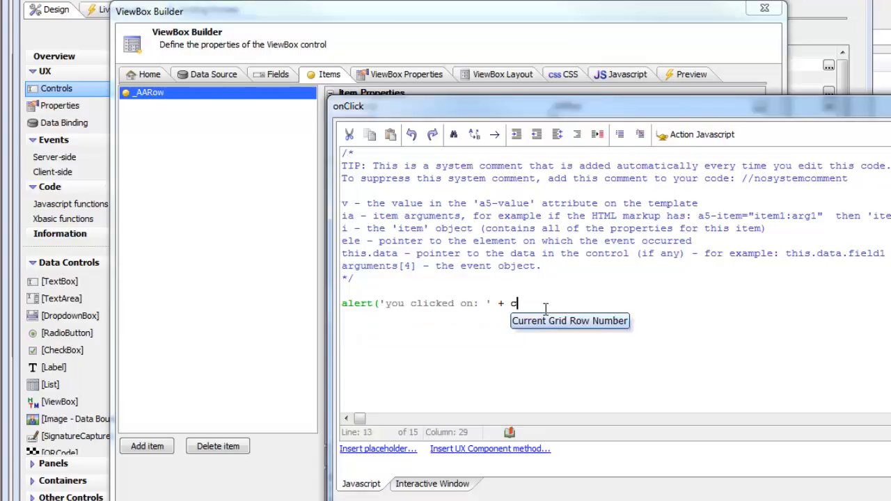
key(BackSpace)
text(v)
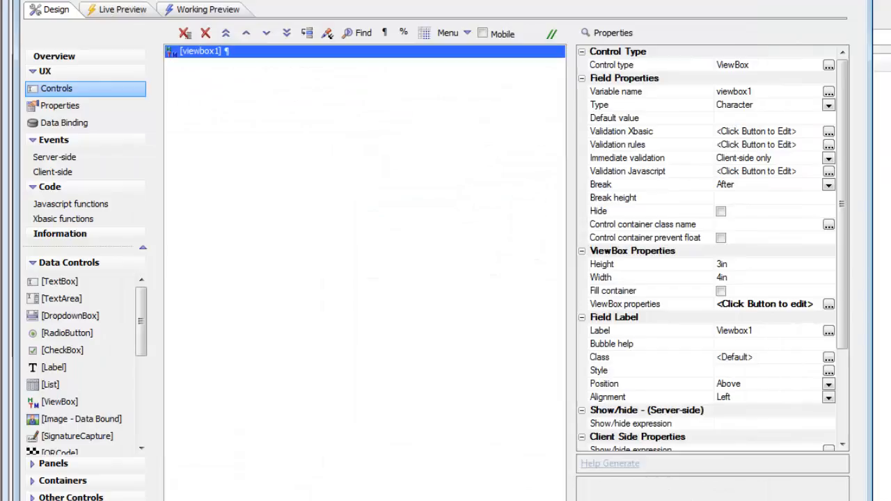
Step: Save the UX component as demolist and accept automatic loading of the Font-Awesome library
key(ctrl+s)
text(de)
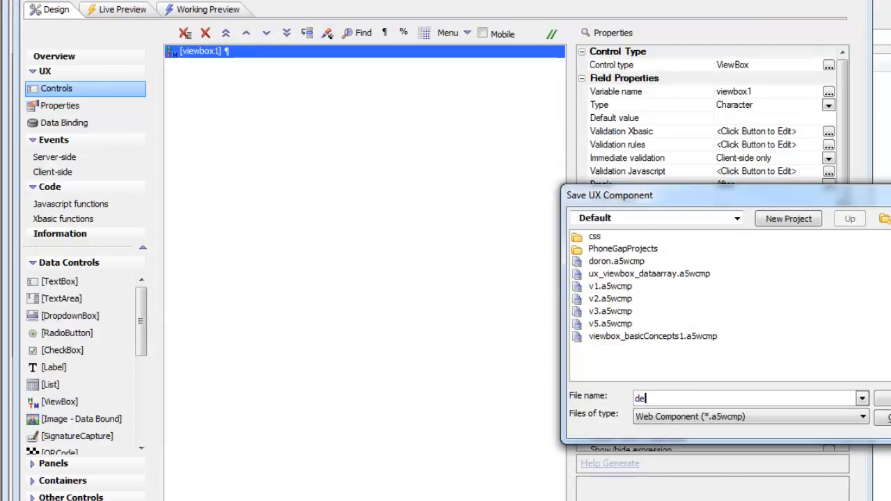
text(molis)
key(Return)
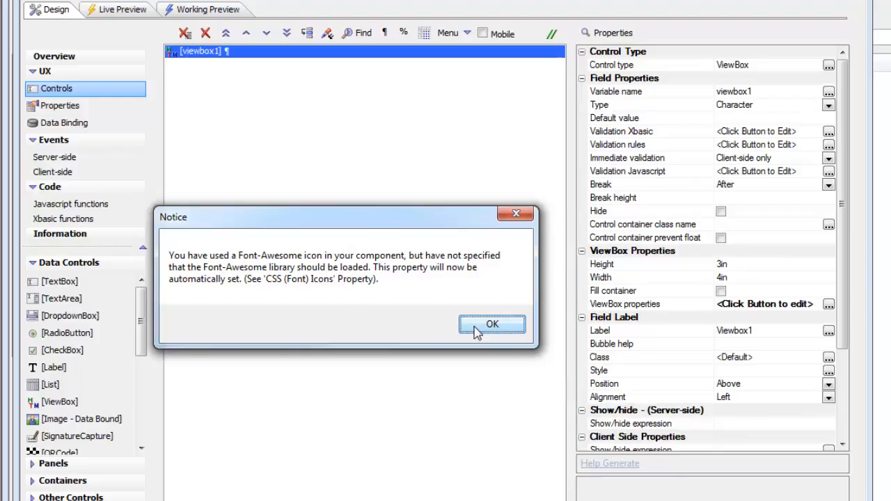
click(502, 327)
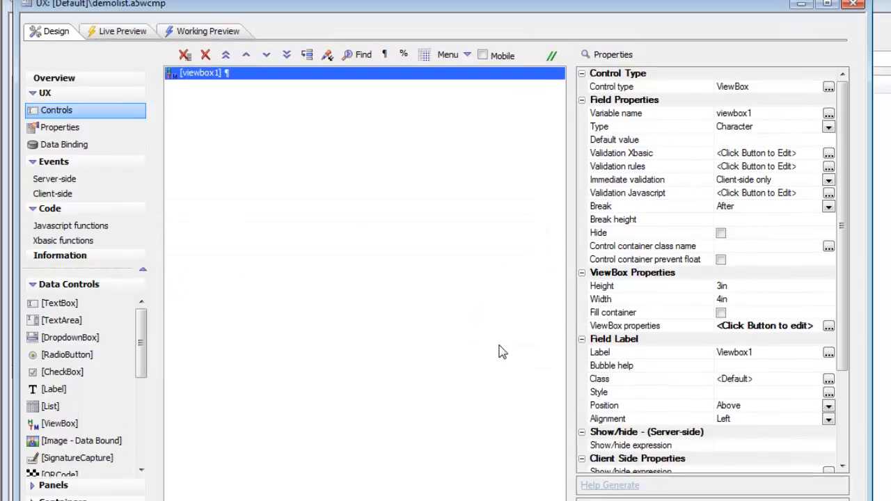
Step: Run the component in Working Preview, test the Menu Three row, dismiss its alert, and look through the remaining menu rows
click(195, 35)
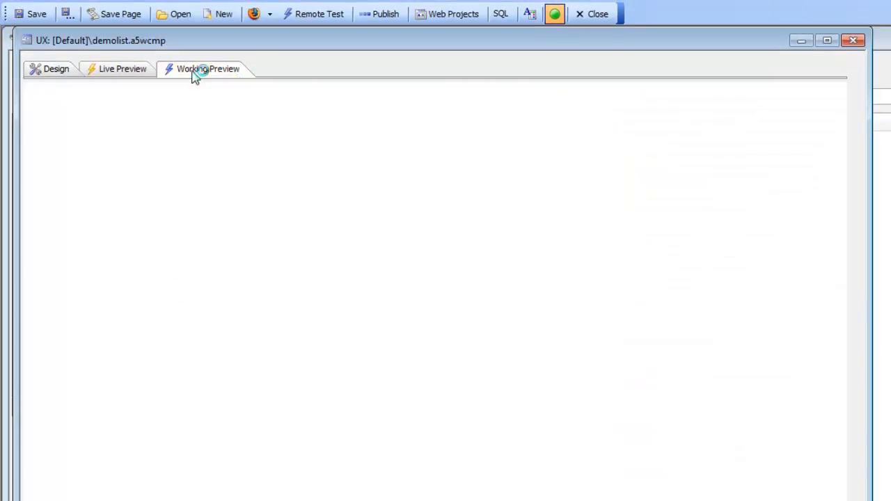
click(86, 173)
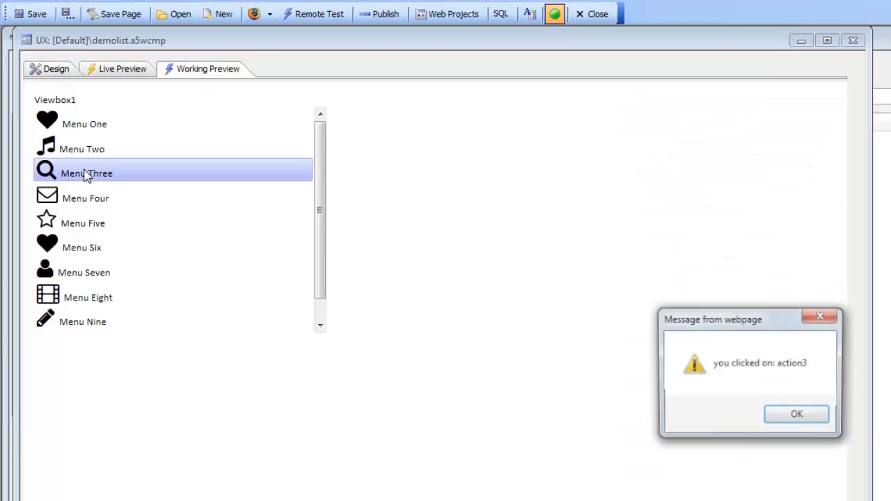
click(796, 416)
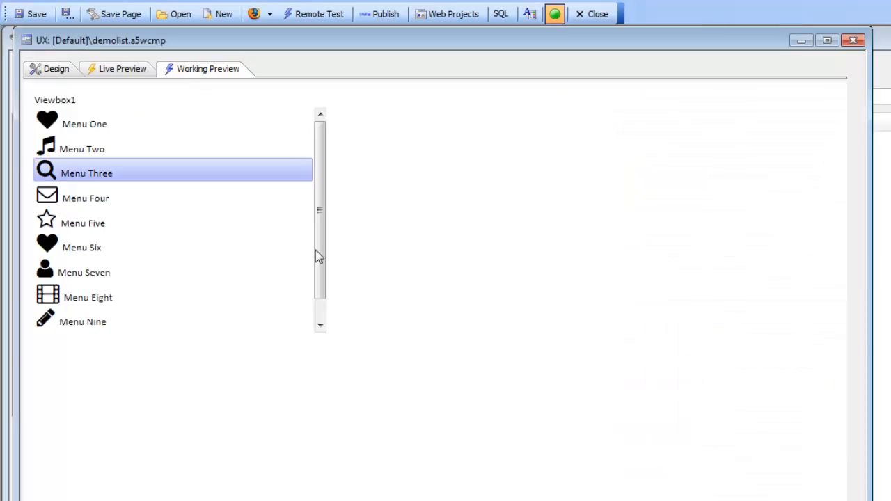
scroll(314, 254, down, 1)
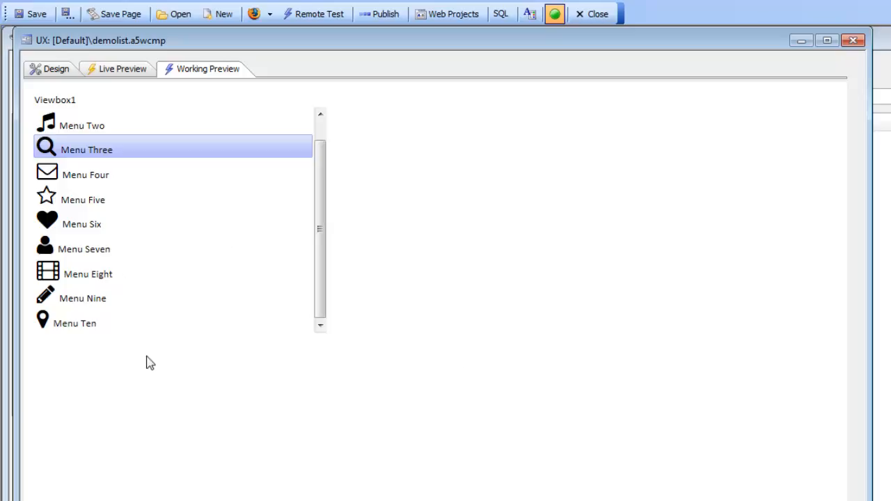
Step: Wrap viewbox1 in a Panel Card with opening and closing tags, and set the ViewBox to fill its container
click(47, 70)
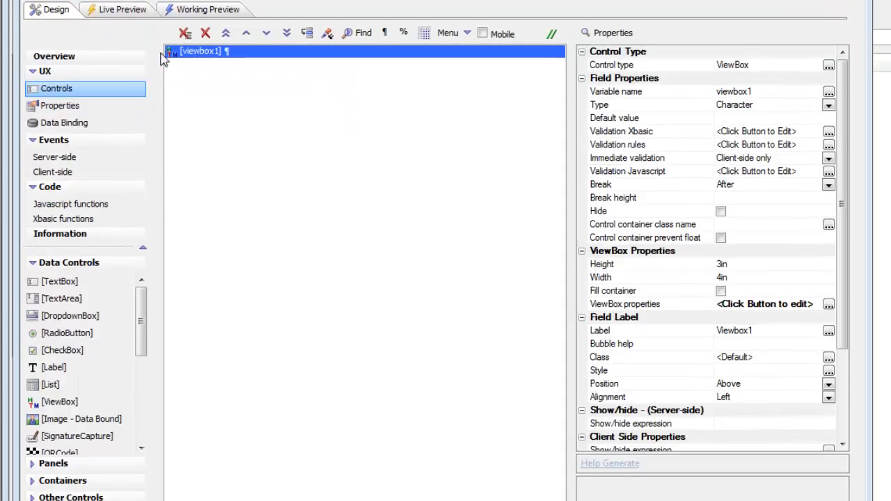
click(56, 464)
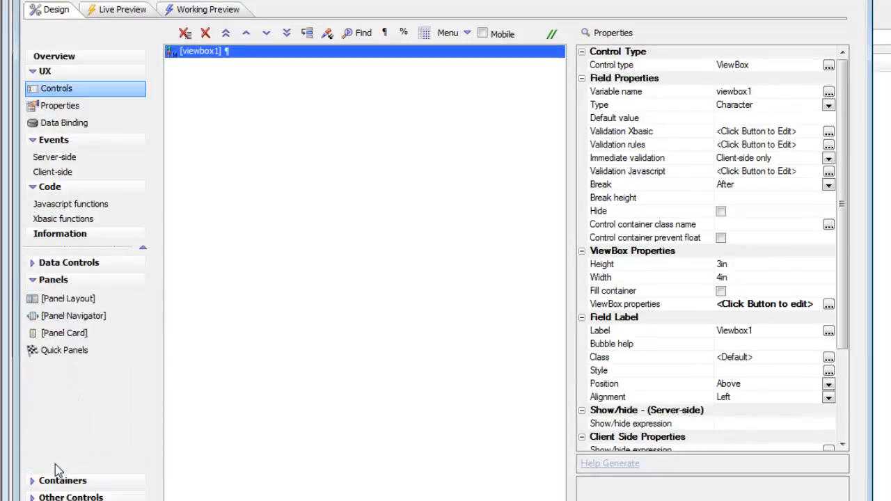
drag(64, 333, 273, 362)
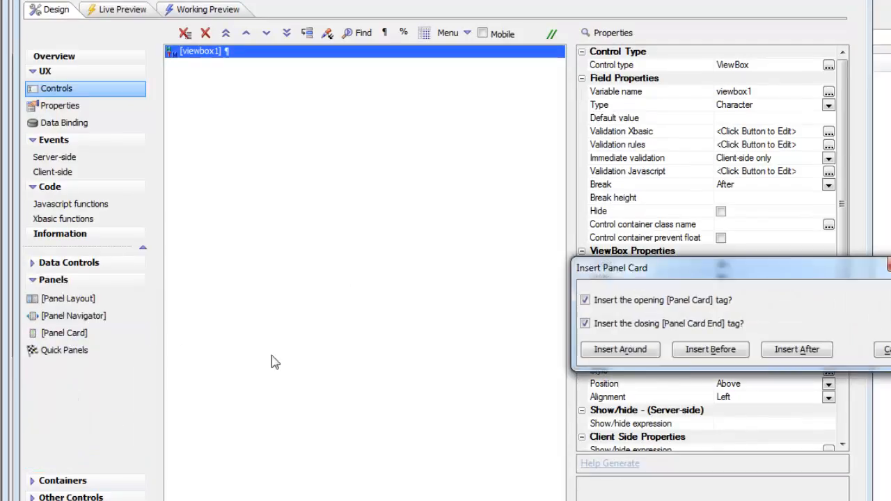
click(617, 352)
click(214, 66)
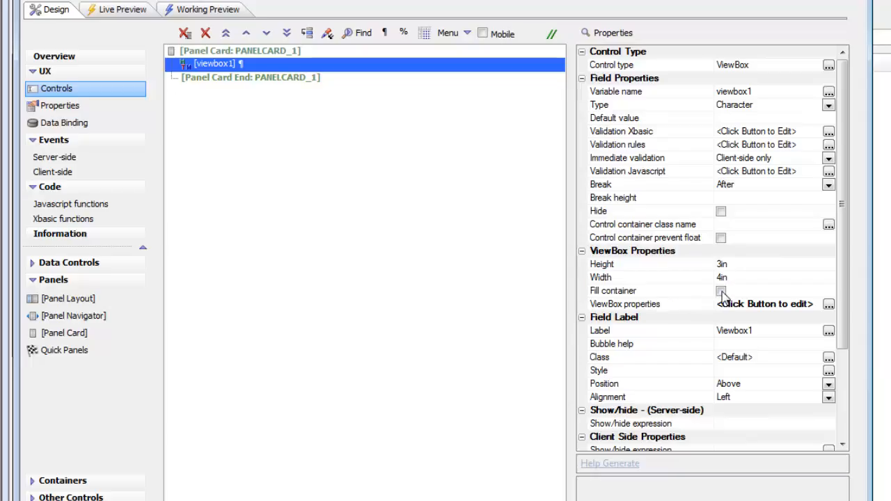
click(720, 291)
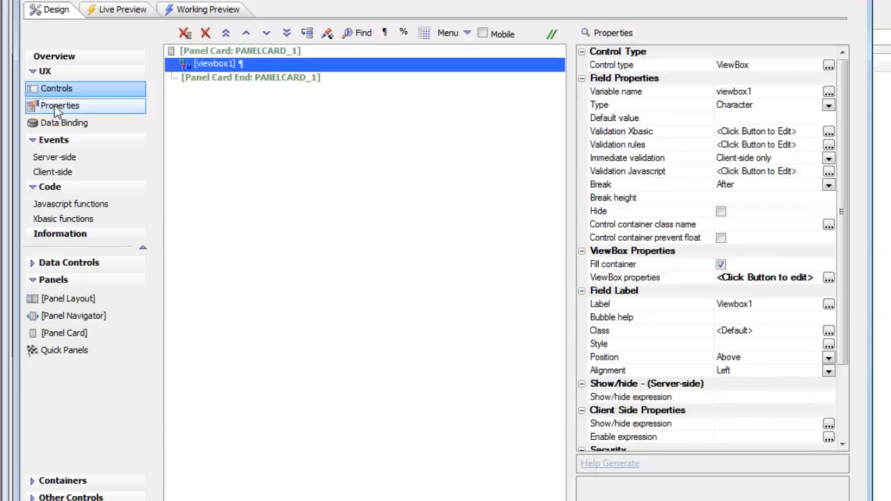
Step: Set the component's style to the system style iOS7 and check the menu in Working Preview
click(60, 108)
click(251, 108)
double_click(251, 108)
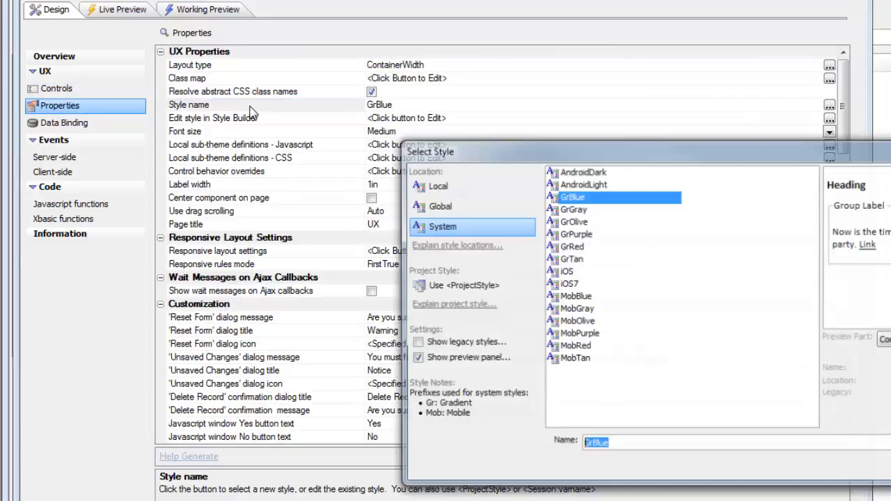
double_click(565, 284)
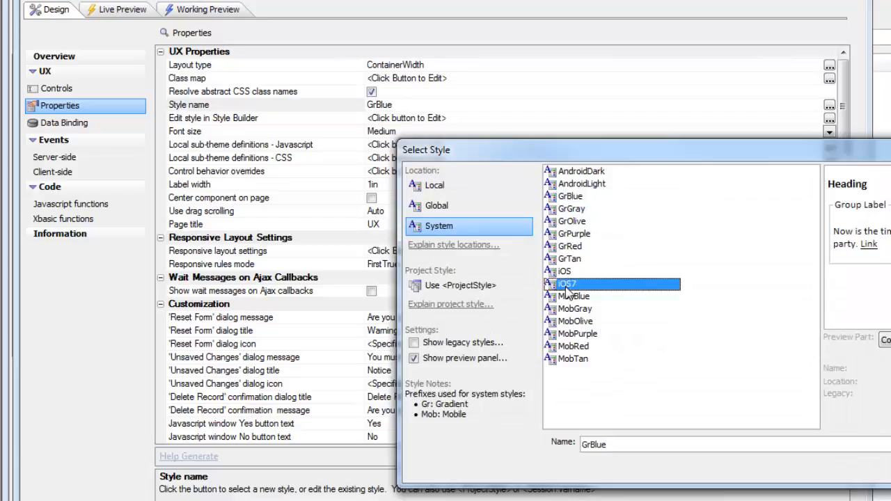
click(197, 10)
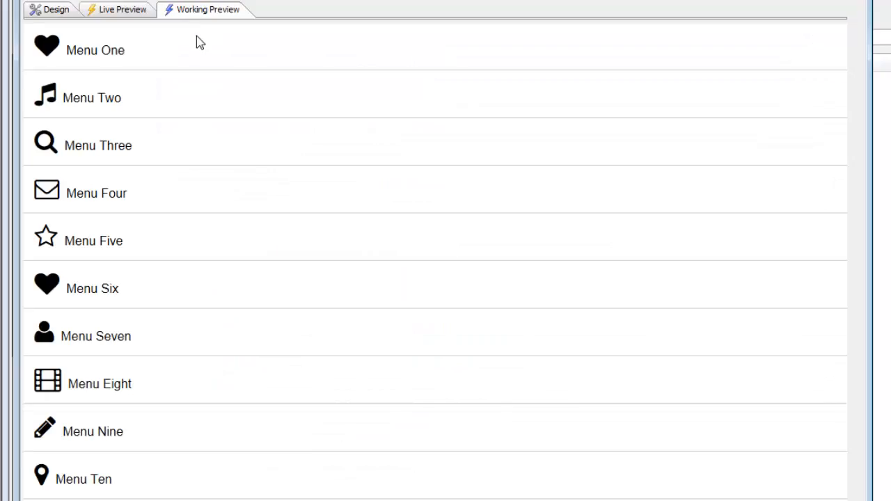
Step: Turn on the Mobile option for the component and run Working Preview in the phone simulator
click(50, 9)
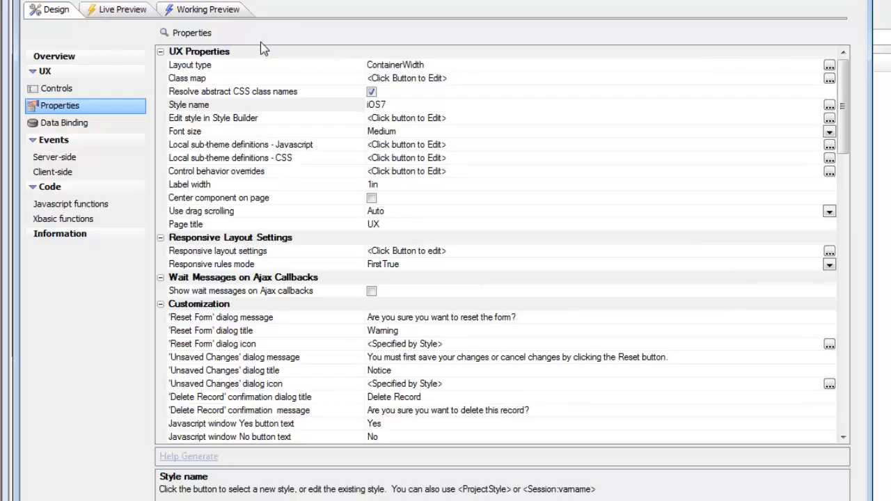
click(70, 90)
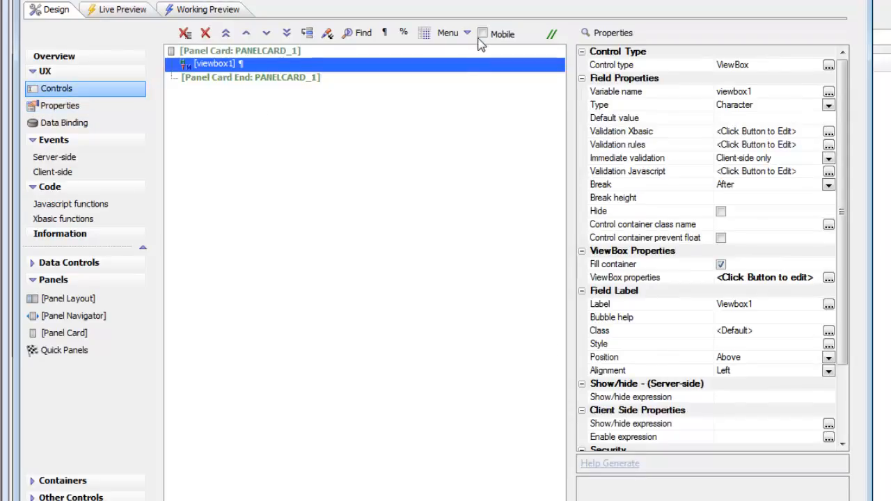
click(206, 9)
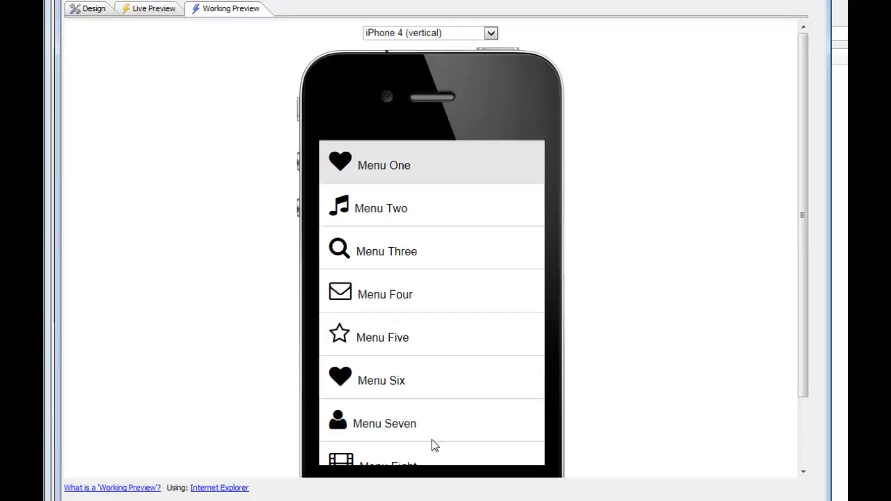
Step: Turn on drag scrolling in viewbox1's ViewBox properties, choose the drag scrolling axis, and accept the changes
click(82, 10)
click(611, 253)
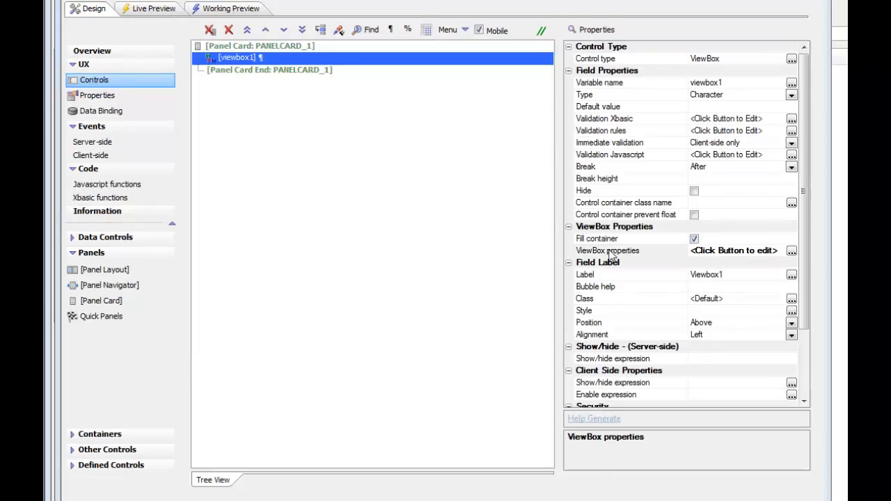
double_click(611, 253)
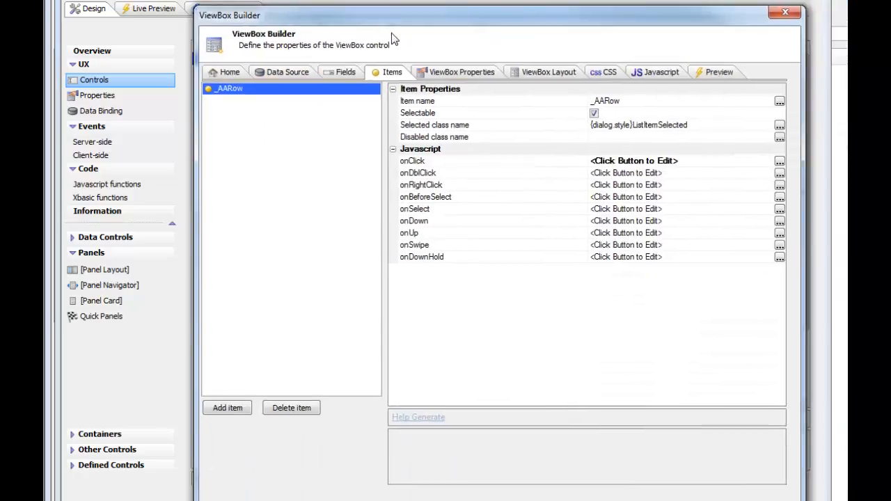
click(429, 70)
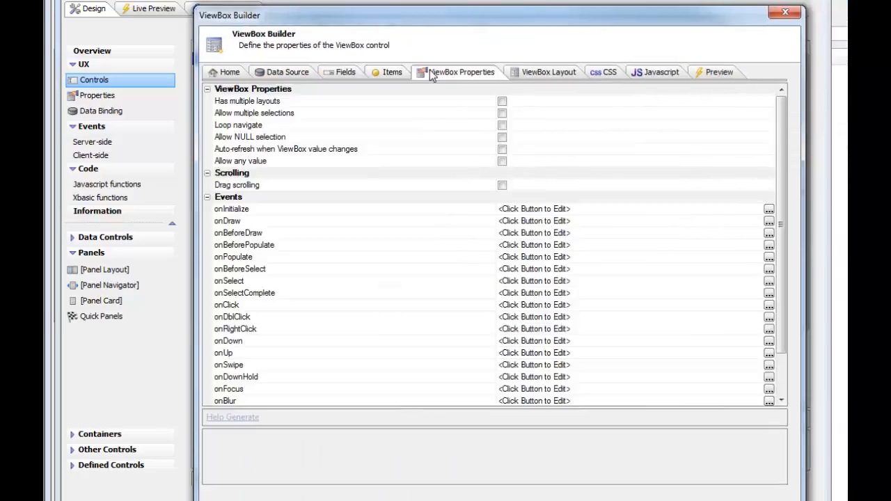
click(501, 185)
click(768, 197)
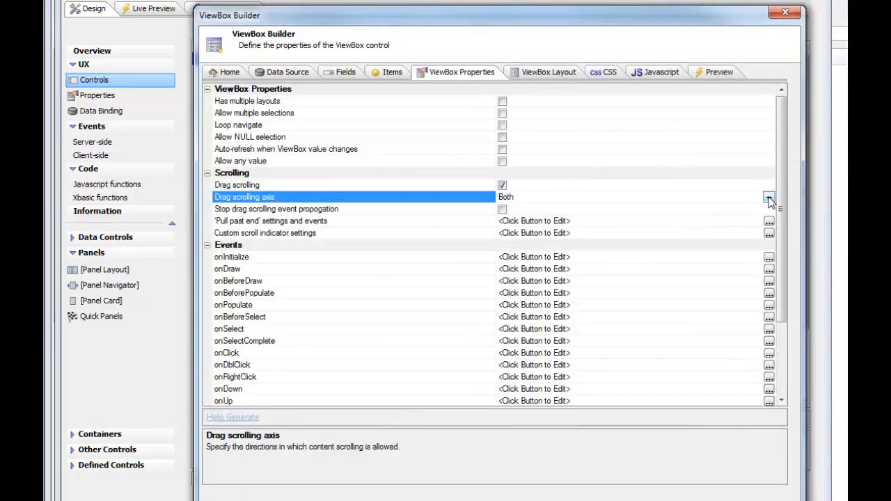
click(507, 233)
click(703, 500)
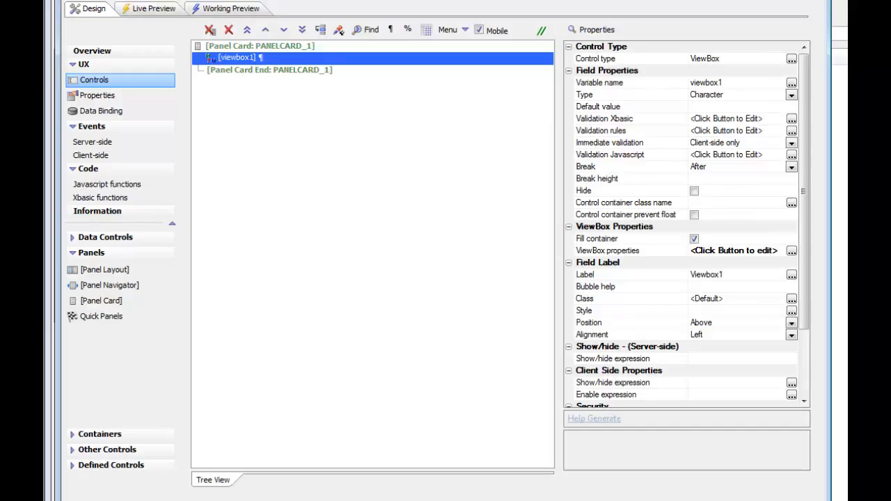
Step: Run Working Preview, test drag scrolling through the menu list, select Menu Six, and dismiss the alert
click(206, 9)
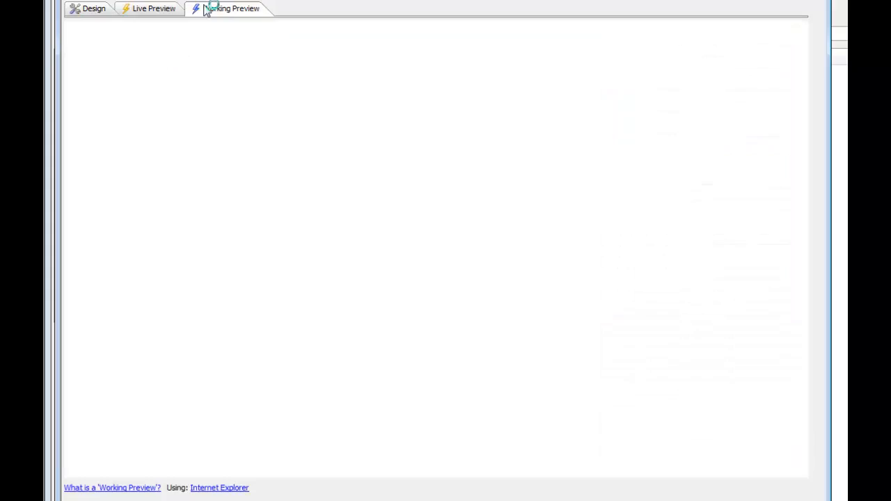
drag(405, 366, 406, 42)
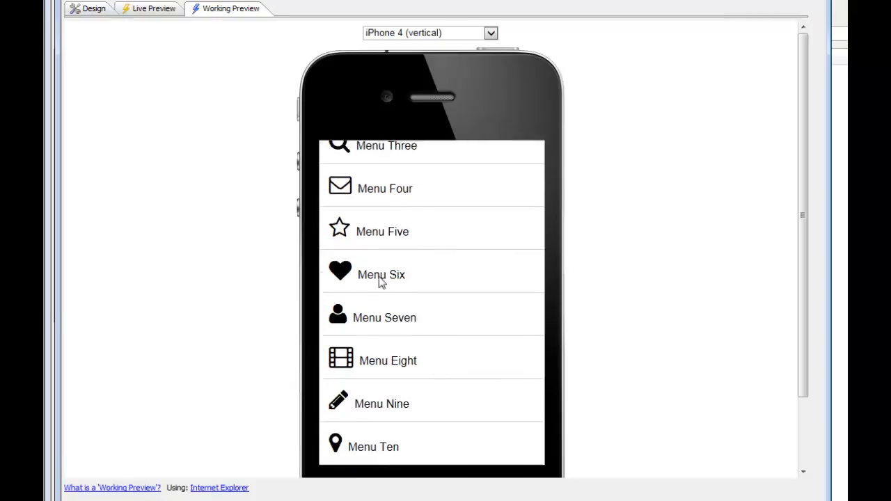
click(380, 279)
click(757, 322)
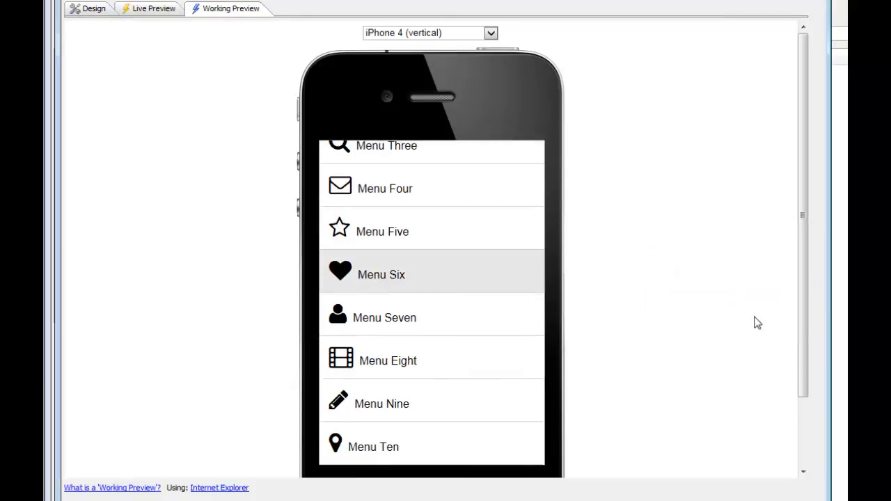